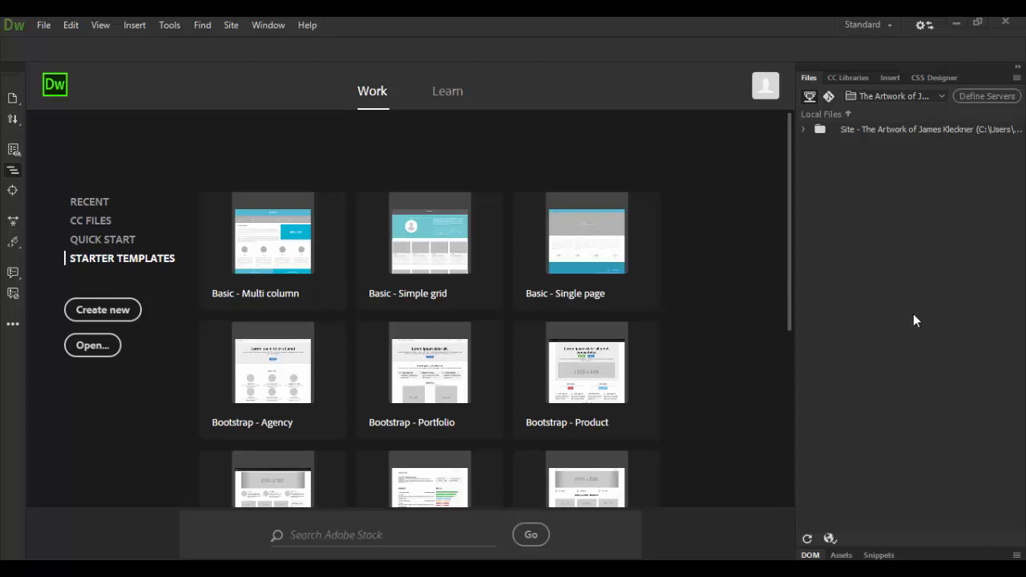
Step: Look inside the Portfolio Website folder on the desktop, close it, and switch back to Dreamweaver
left_click(958, 24)
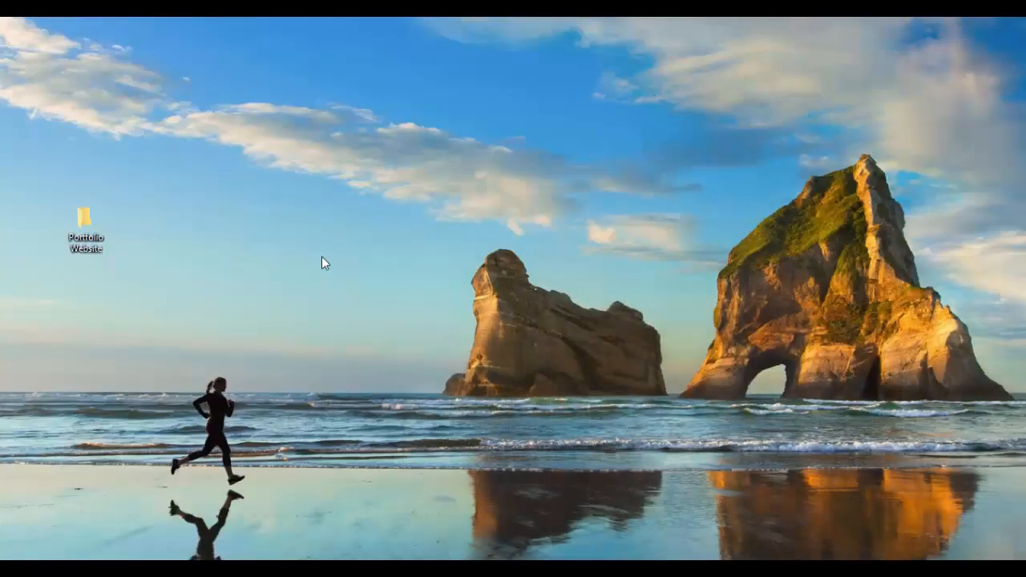
left_click_drag(84, 215, 155, 222)
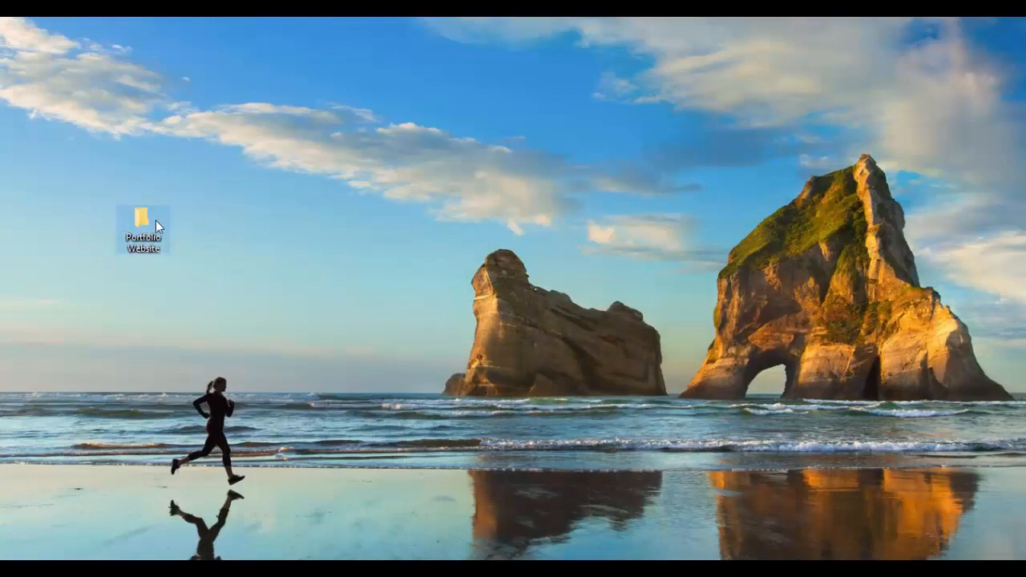
double_click(139, 215)
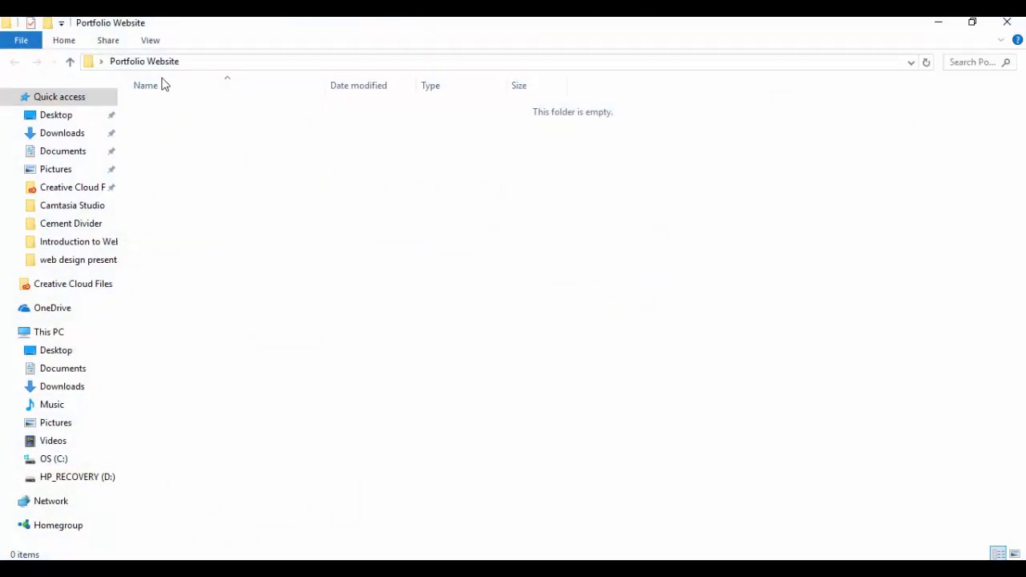
left_click(1005, 29)
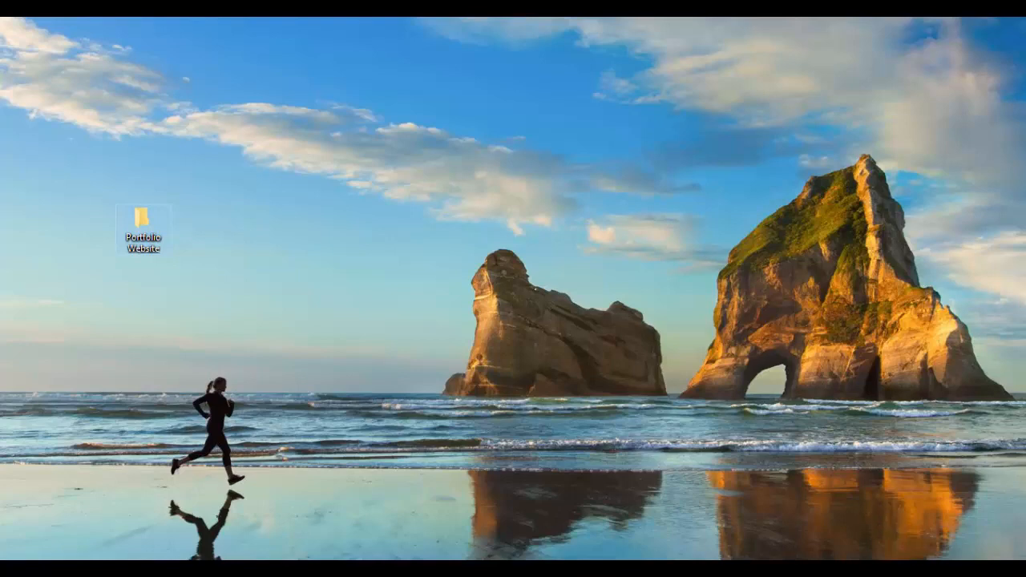
left_click(923, 570)
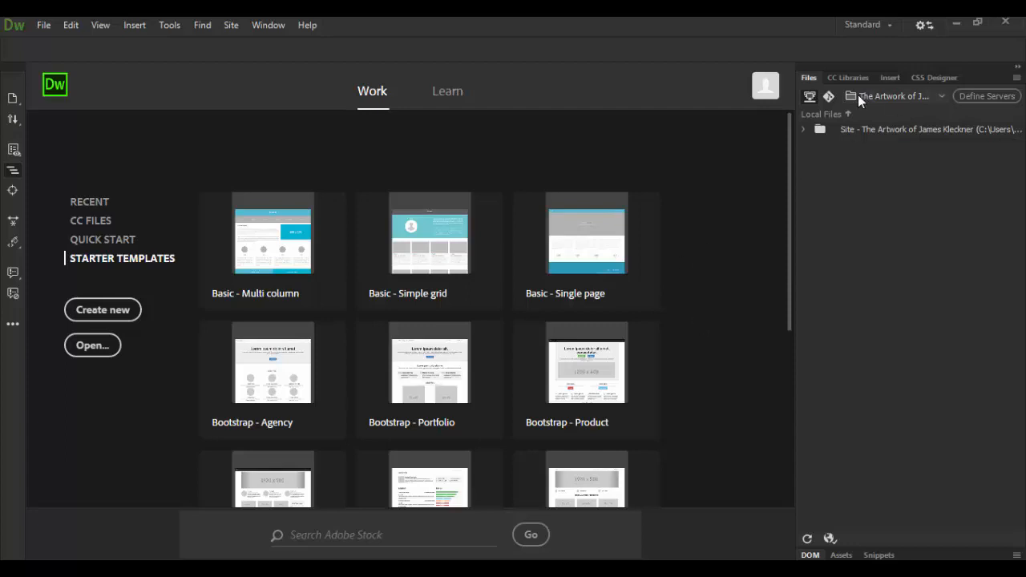
left_click(944, 96)
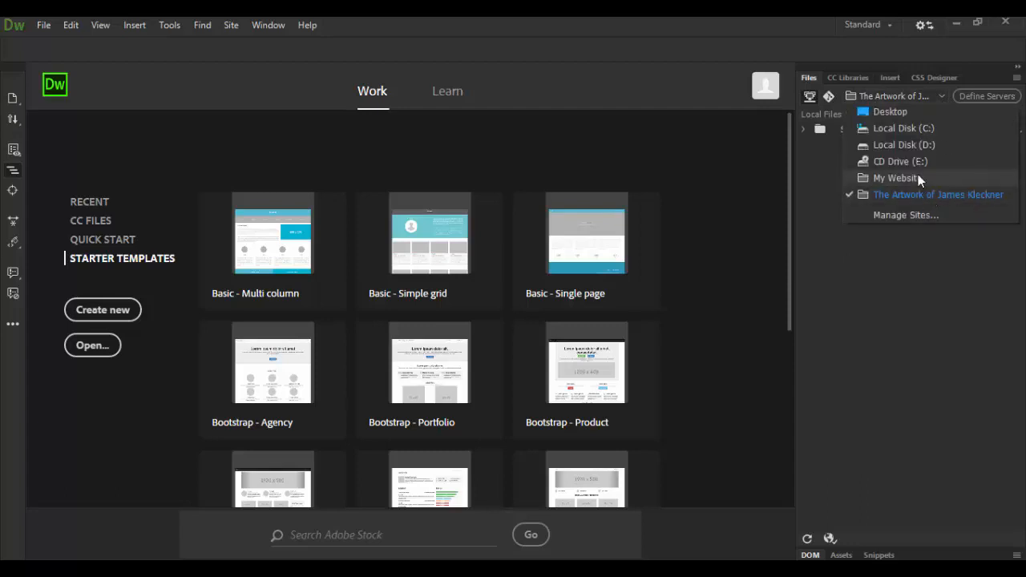
double_click(941, 96)
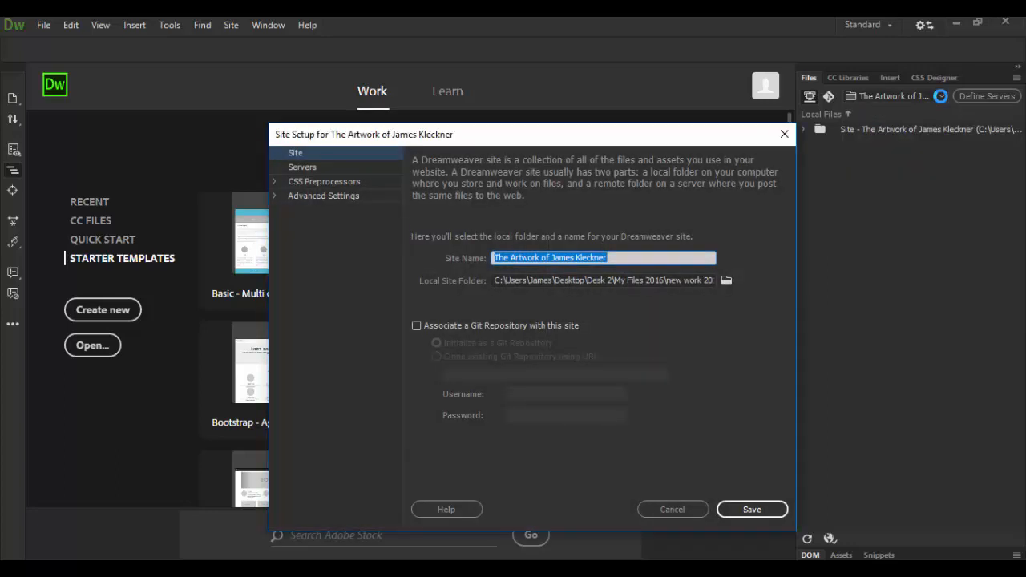
left_click(687, 511)
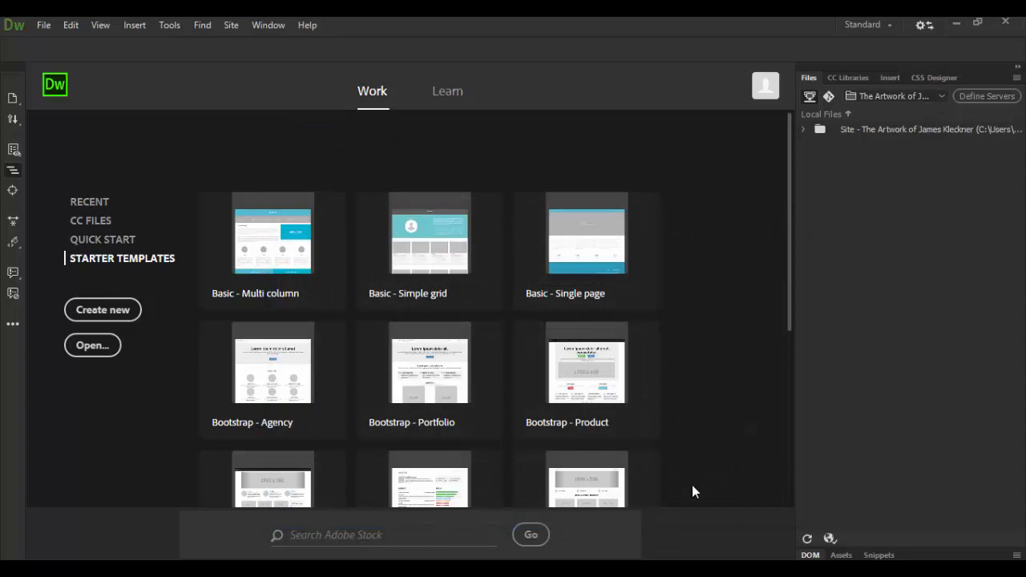
left_click(942, 97)
left_click(899, 217)
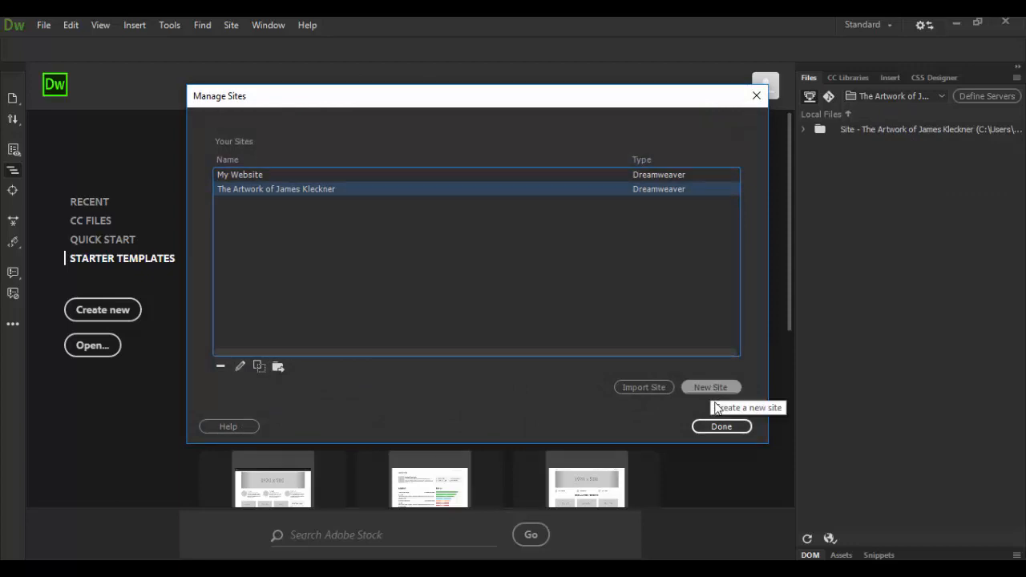
left_click(761, 99)
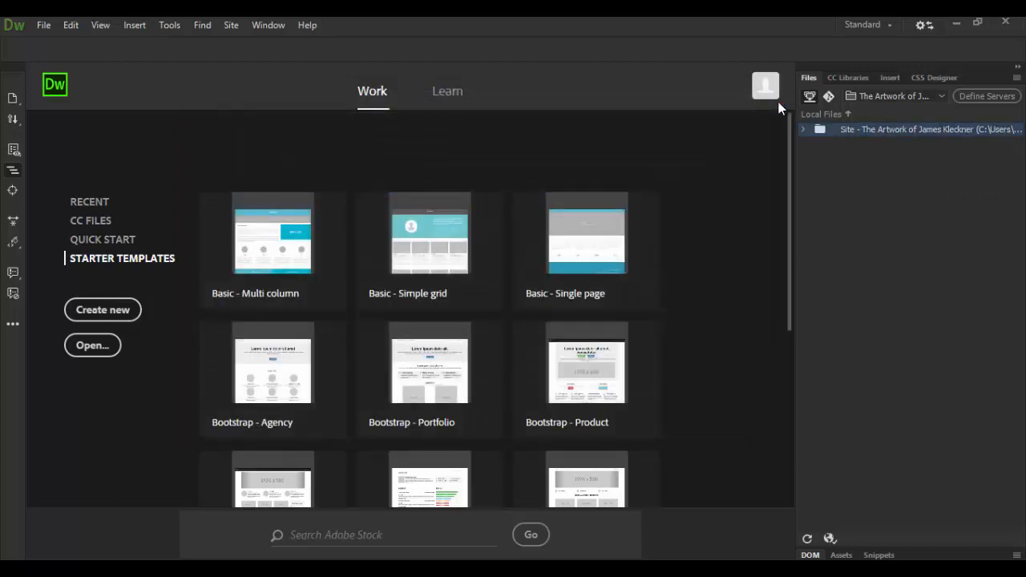
left_click(1017, 79)
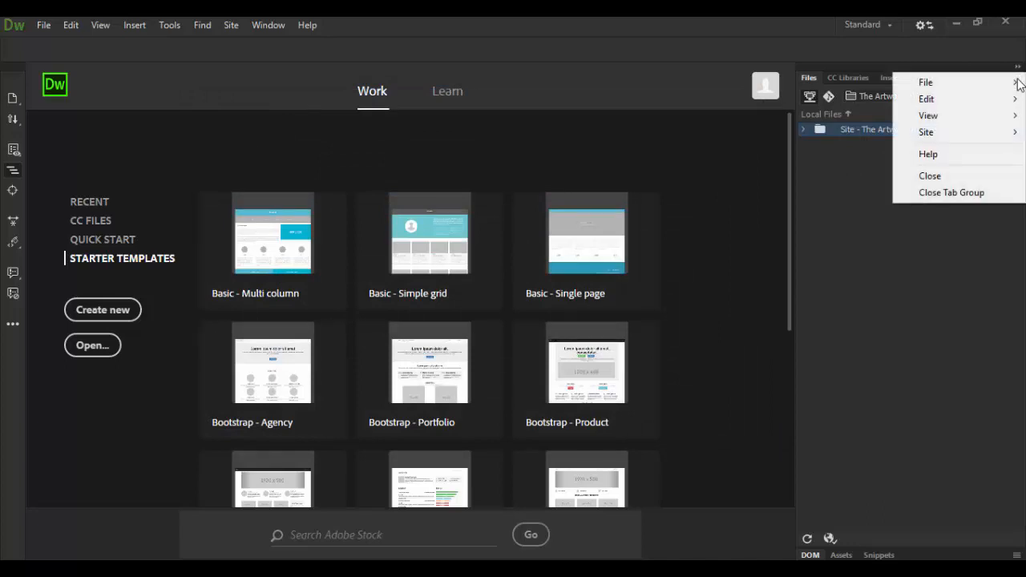
mouse_move(998, 137)
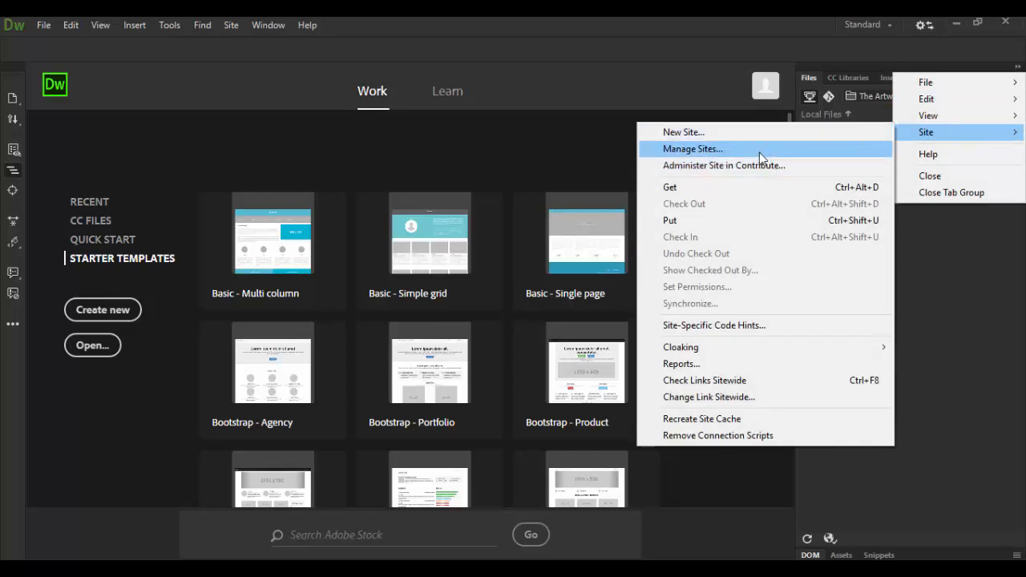
left_click(933, 293)
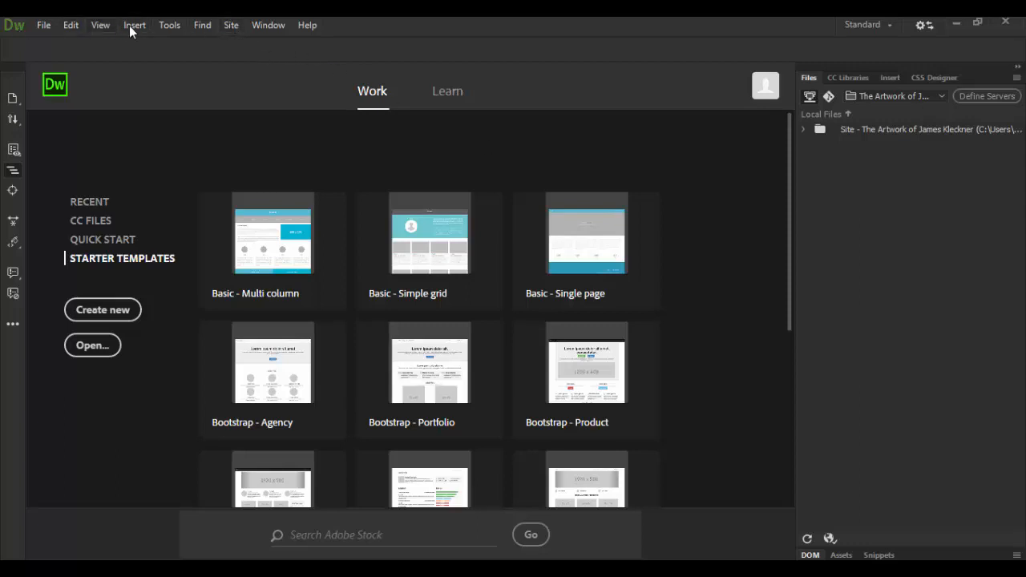
Step: Start a new site from the site manager and name it Portfolio
left_click(230, 28)
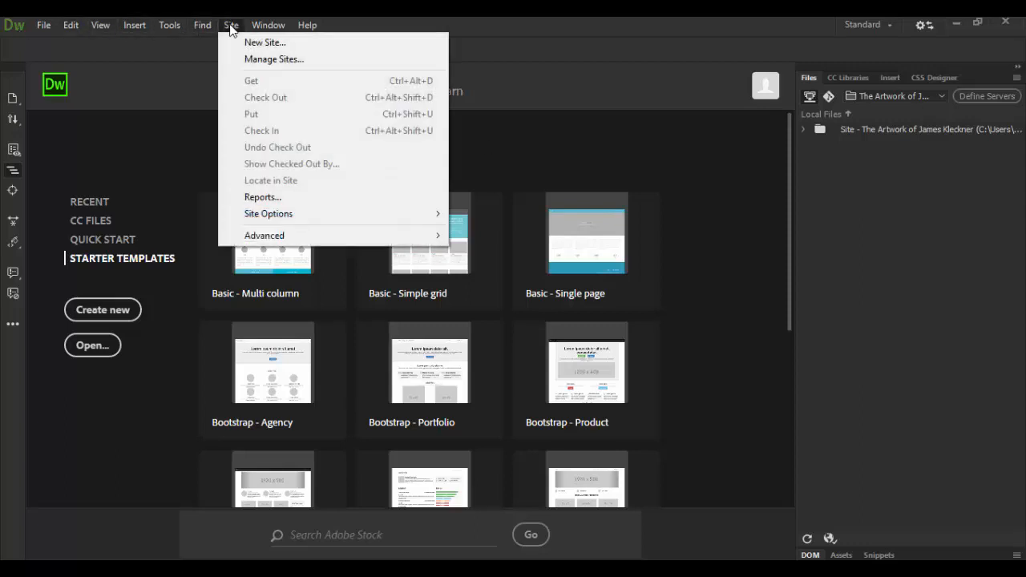
left_click(253, 62)
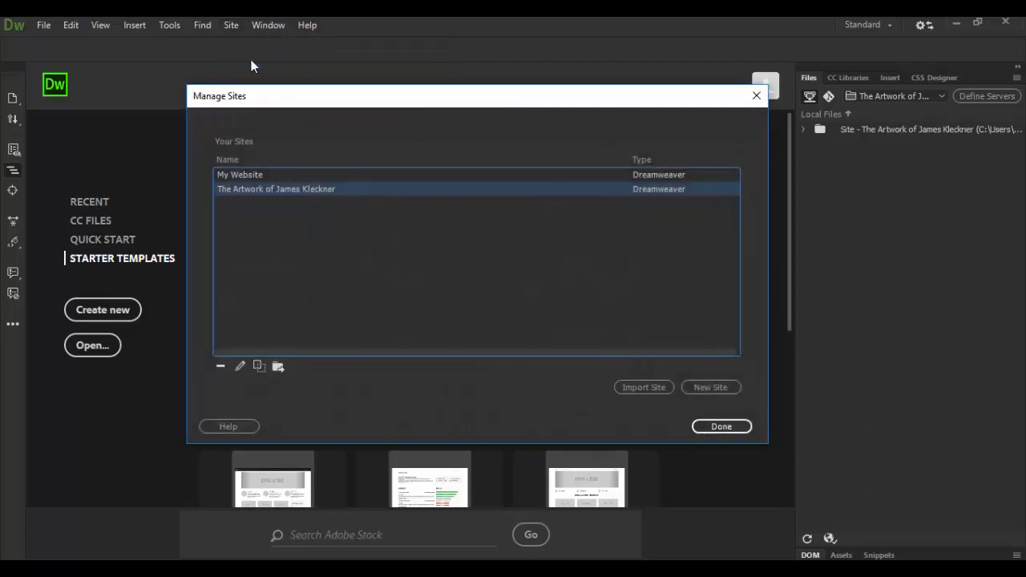
left_click(712, 387)
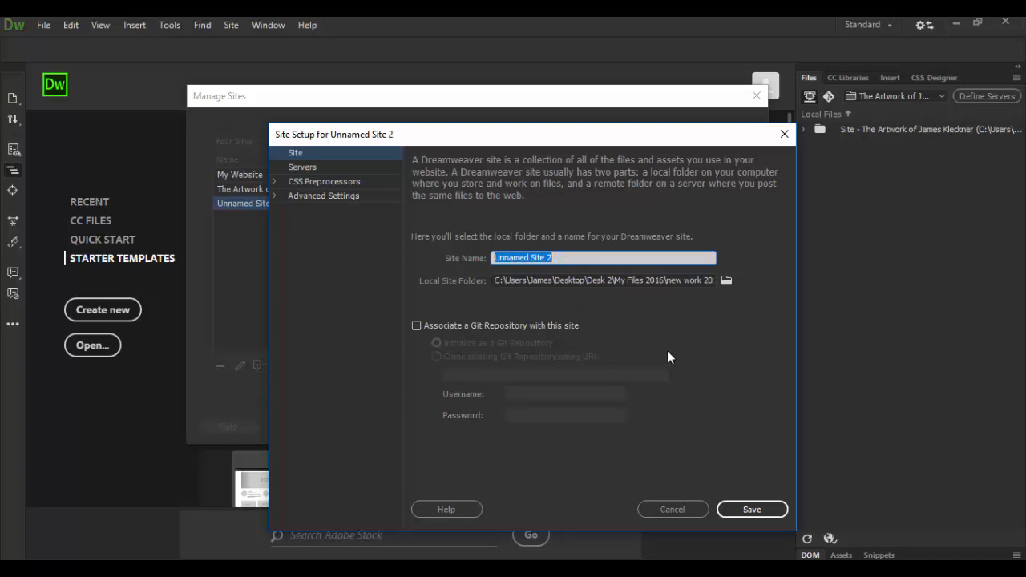
type("Por")
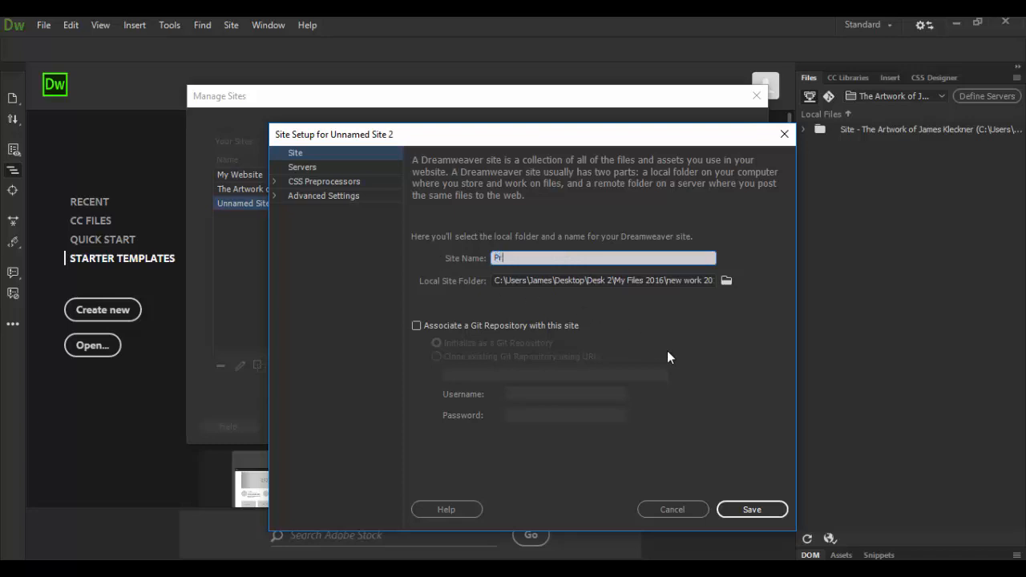
type("tfolio")
Step: Set the site's local folder to Portfolio Website on the Desktop, save the site, and finish managing sites
left_click(726, 282)
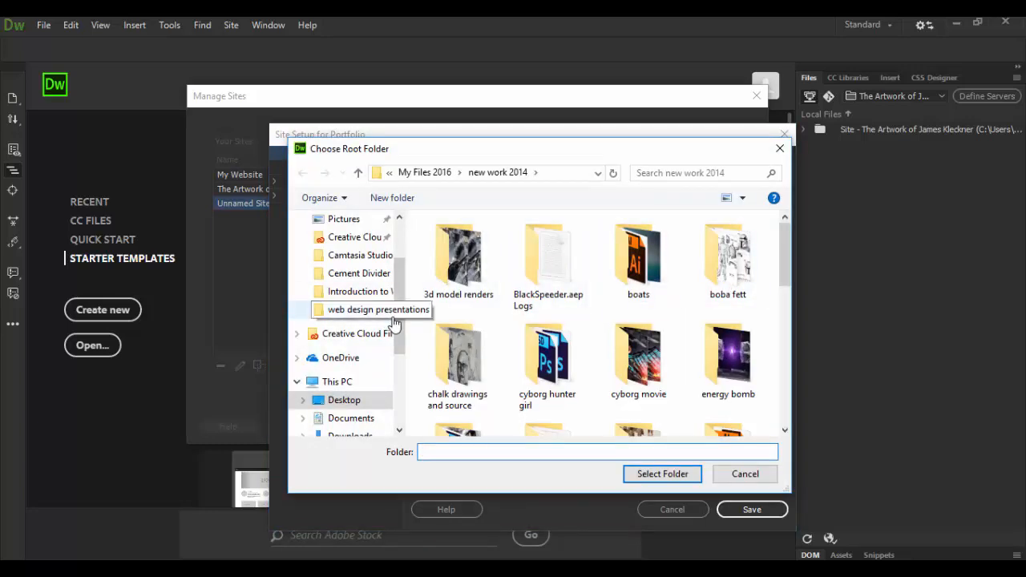
left_click(340, 404)
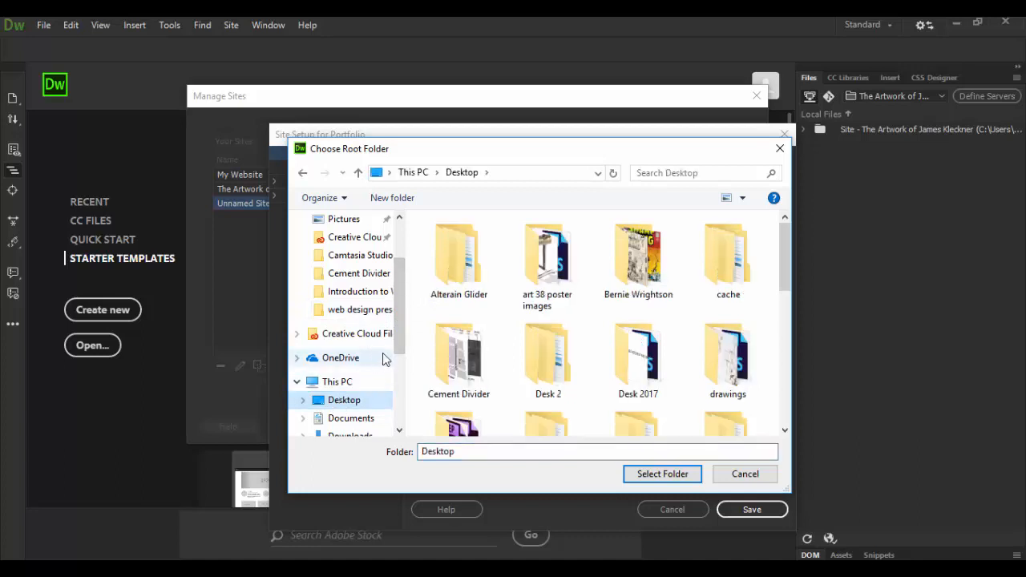
left_click(463, 263)
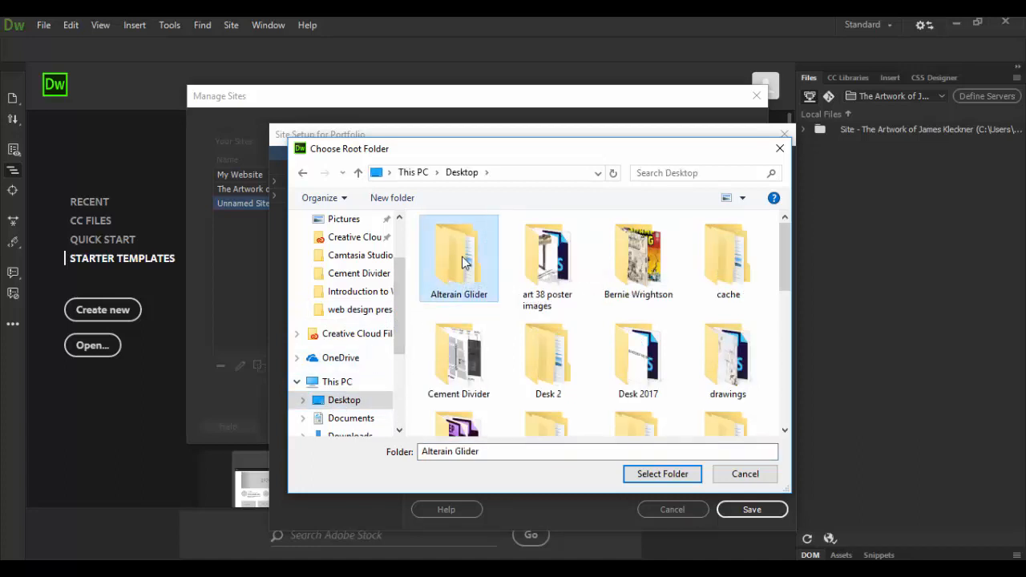
scroll(463, 263, "down", 5)
left_click(463, 259)
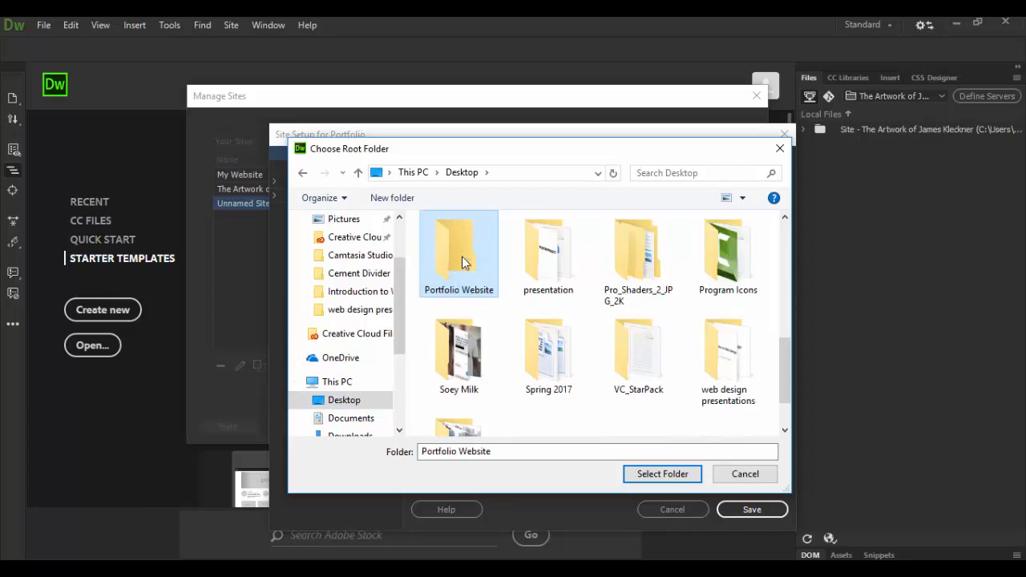
left_click(678, 475)
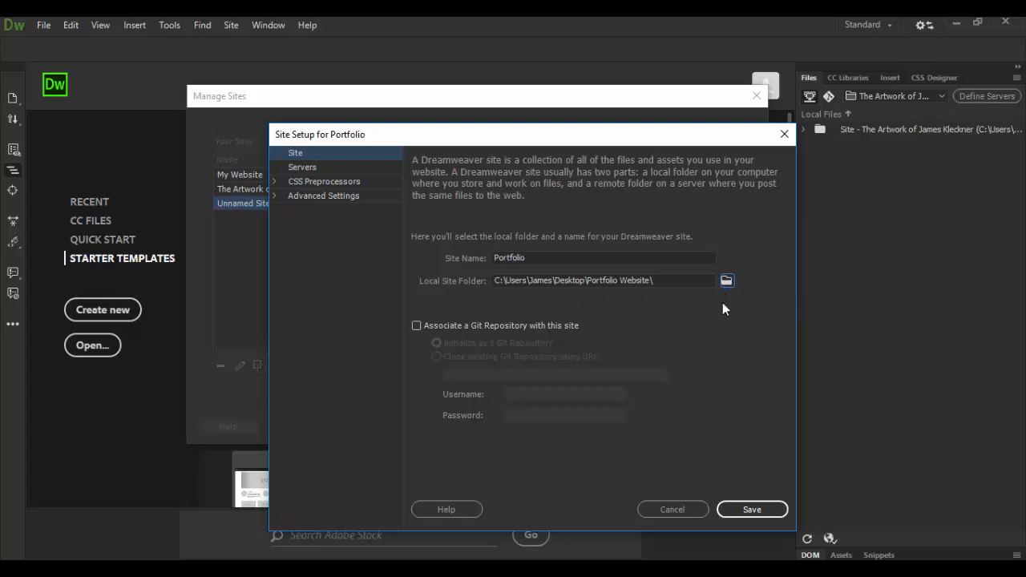
left_click(752, 511)
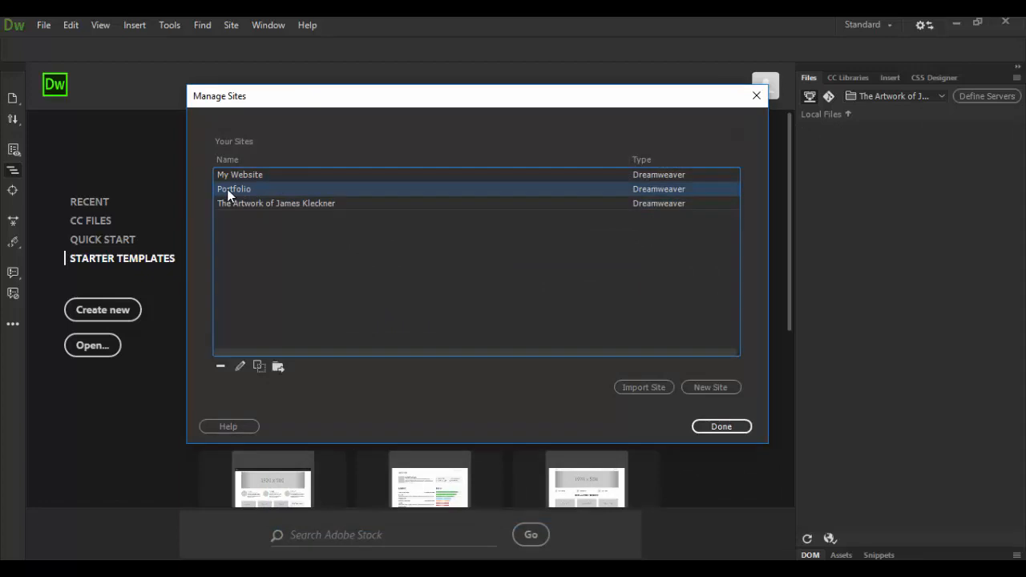
left_click(719, 428)
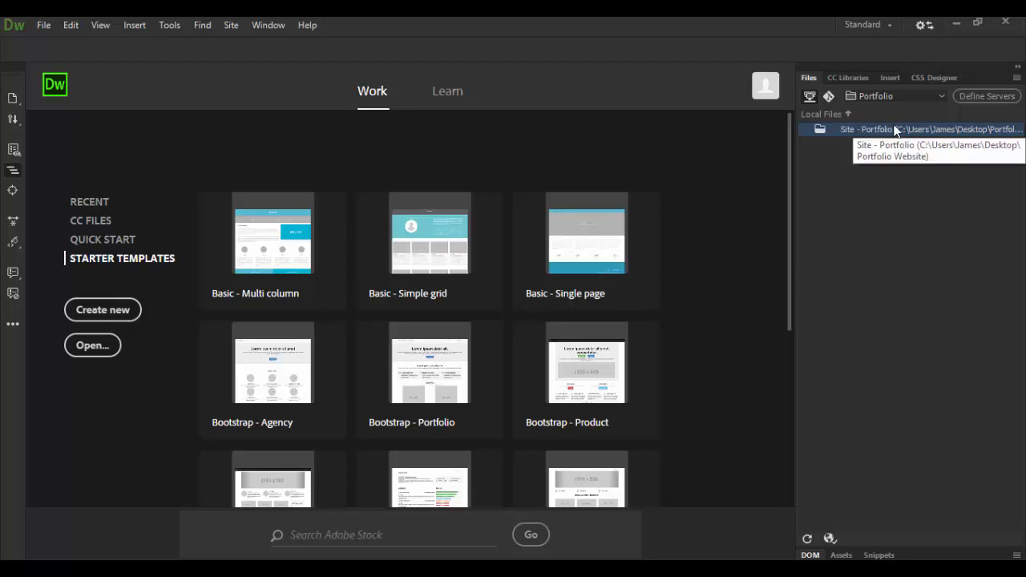
Step: Create a new blank HTML document with the HTML5 doc type, no framework and no title entered
left_click(44, 27)
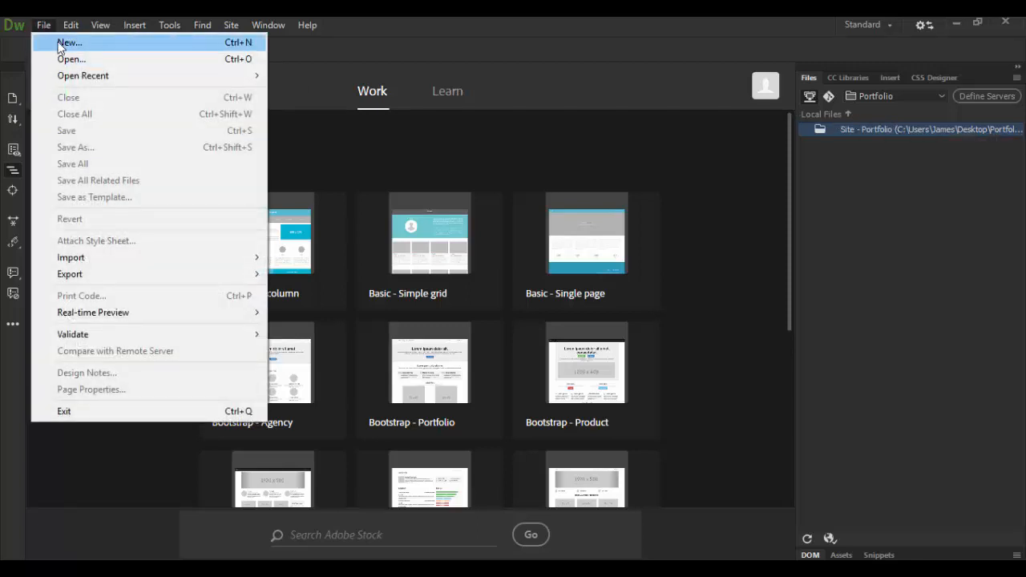
left_click(389, 63)
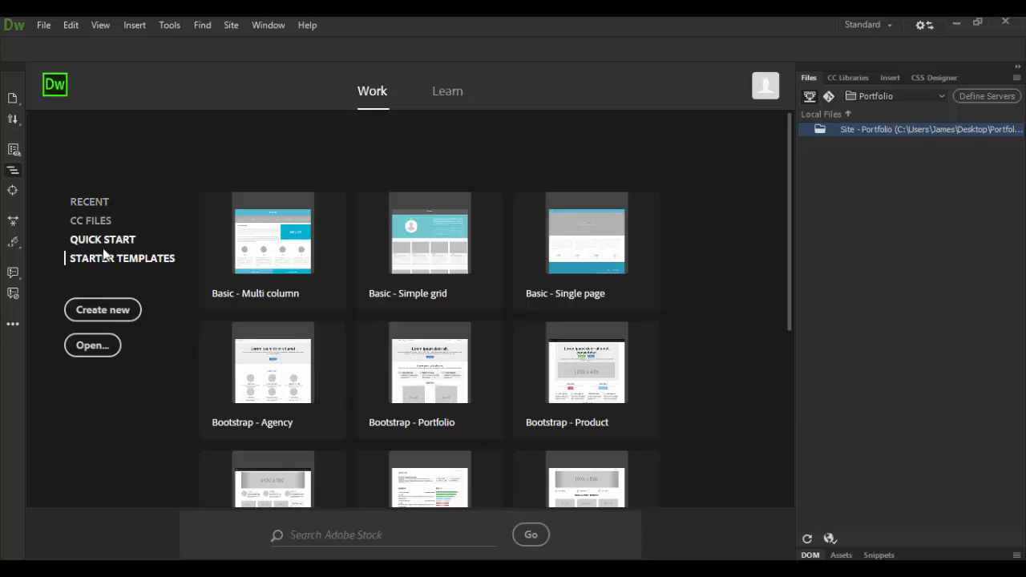
left_click(103, 314)
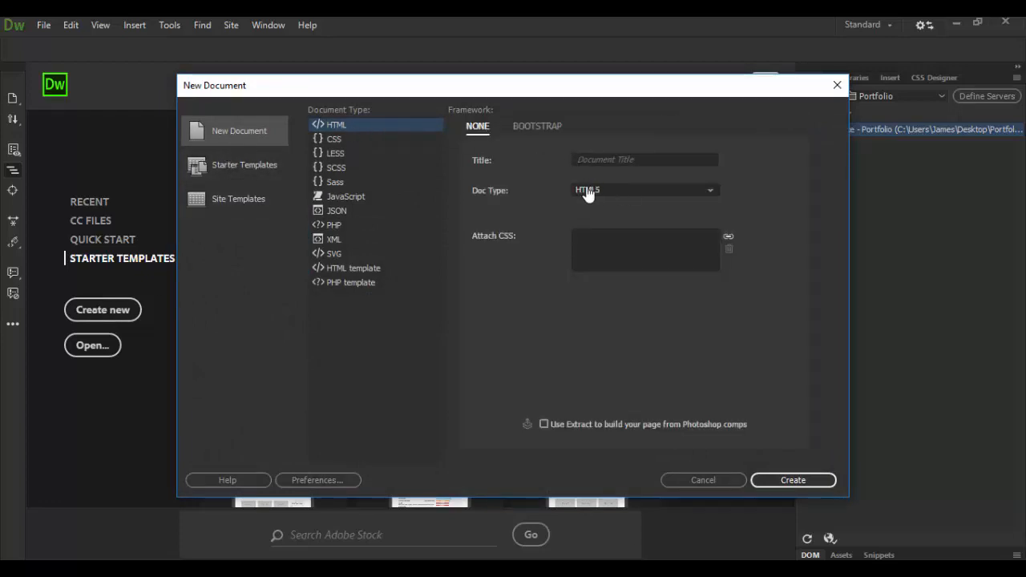
left_click(625, 161)
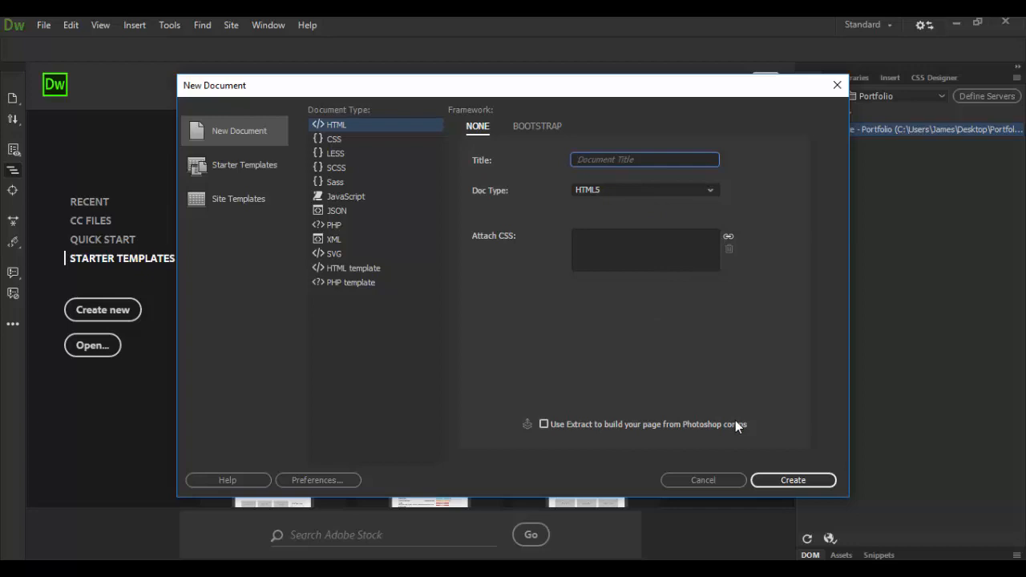
left_click(794, 483)
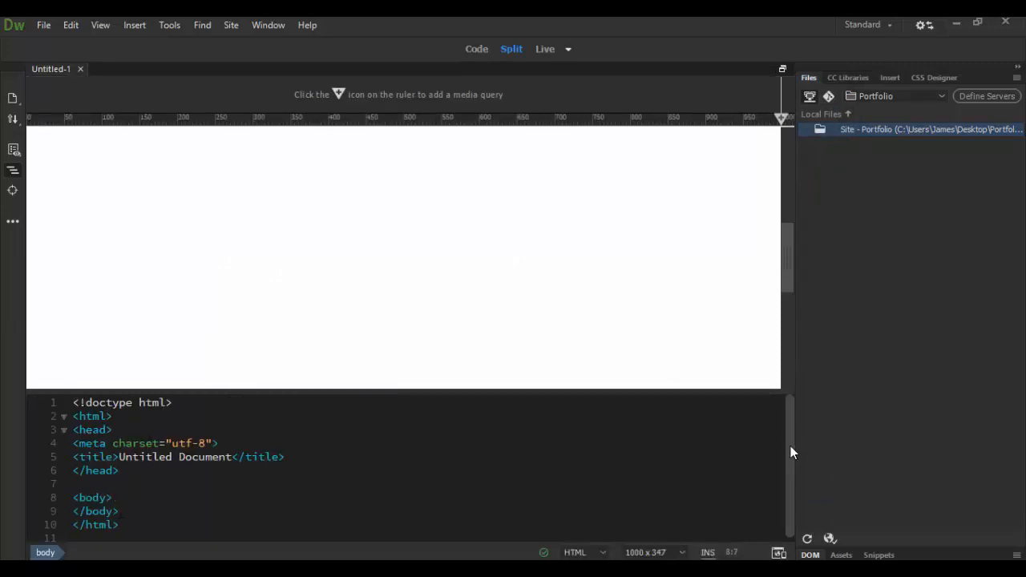
mouse_move(791, 448)
left_mouse_down()
mouse_move(791, 478)
mouse_move(791, 431)
left_mouse_up()
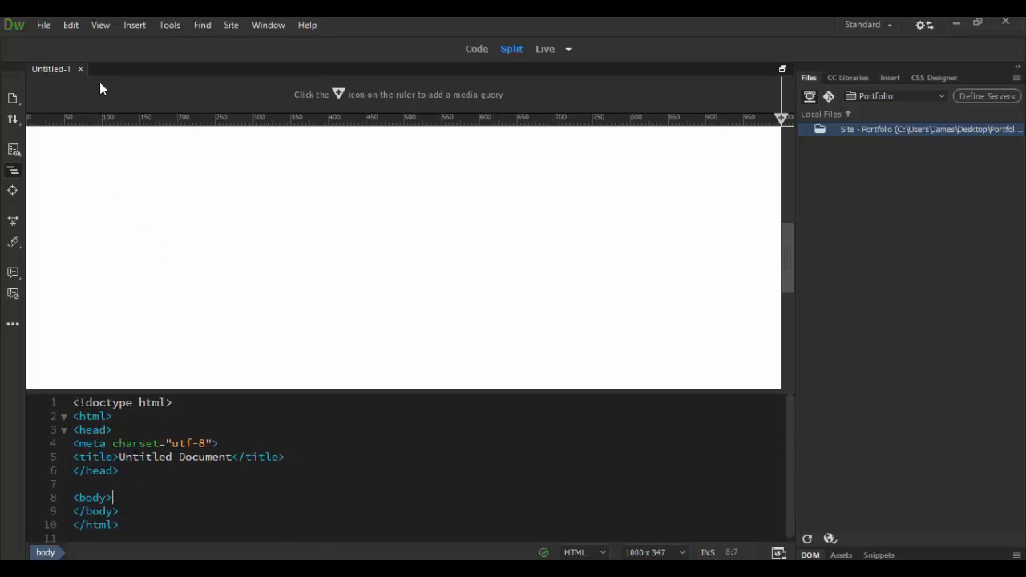
Step: Save the new page as index.html in the Portfolio Website folder
left_click(43, 25)
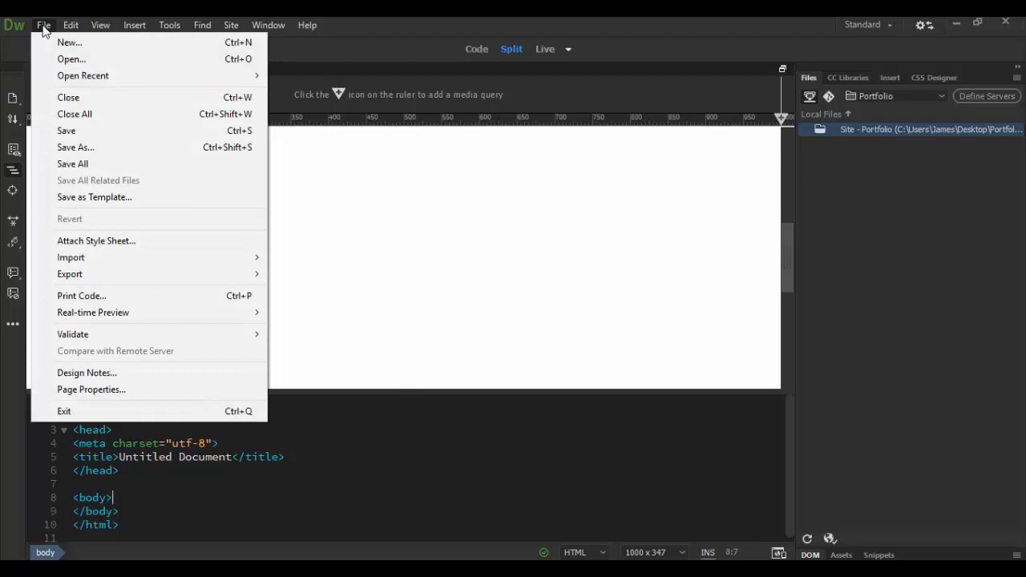
left_click(98, 147)
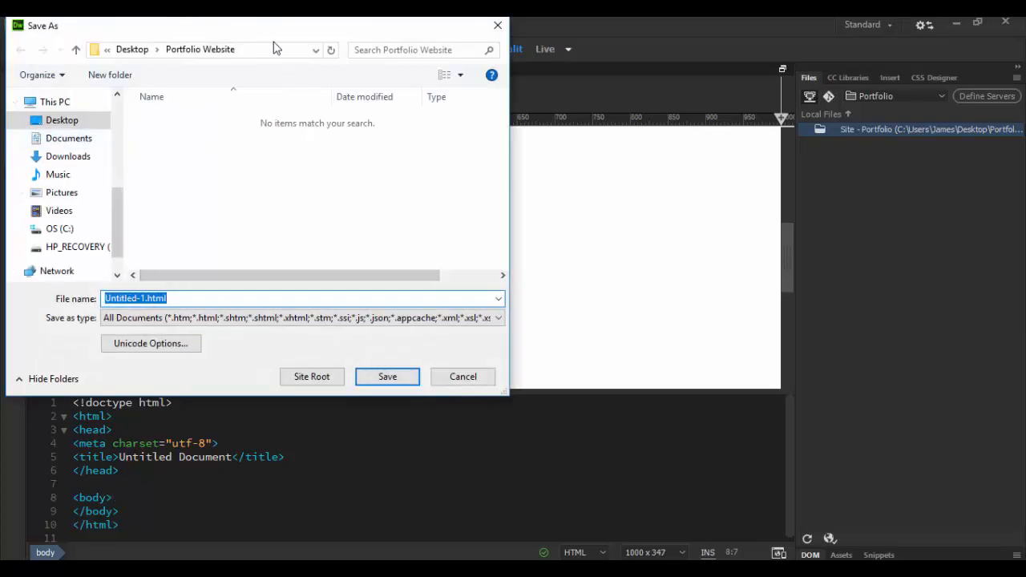
left_click_drag(258, 24, 398, 101)
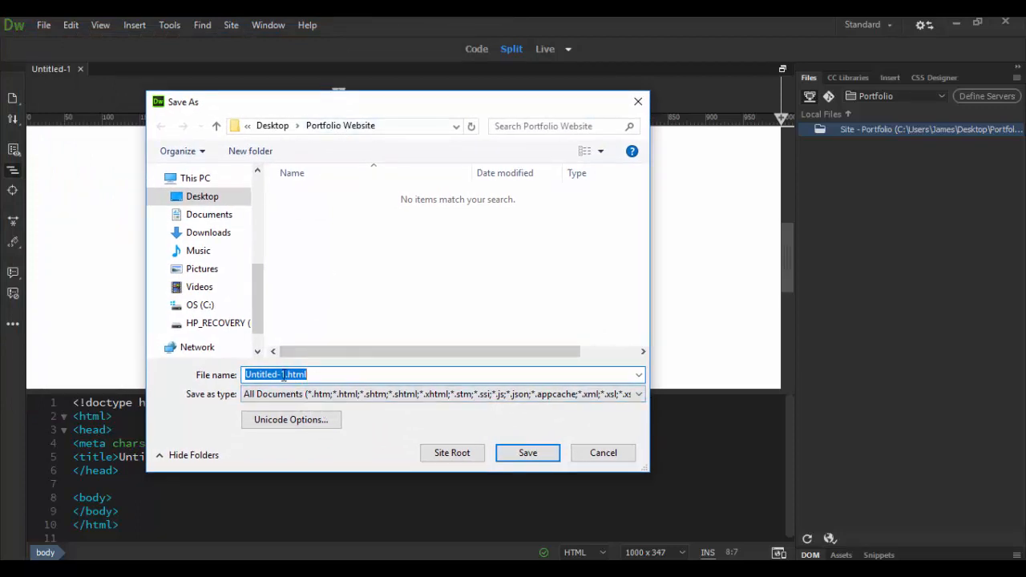
left_click_drag(286, 377, 233, 380)
type("index")
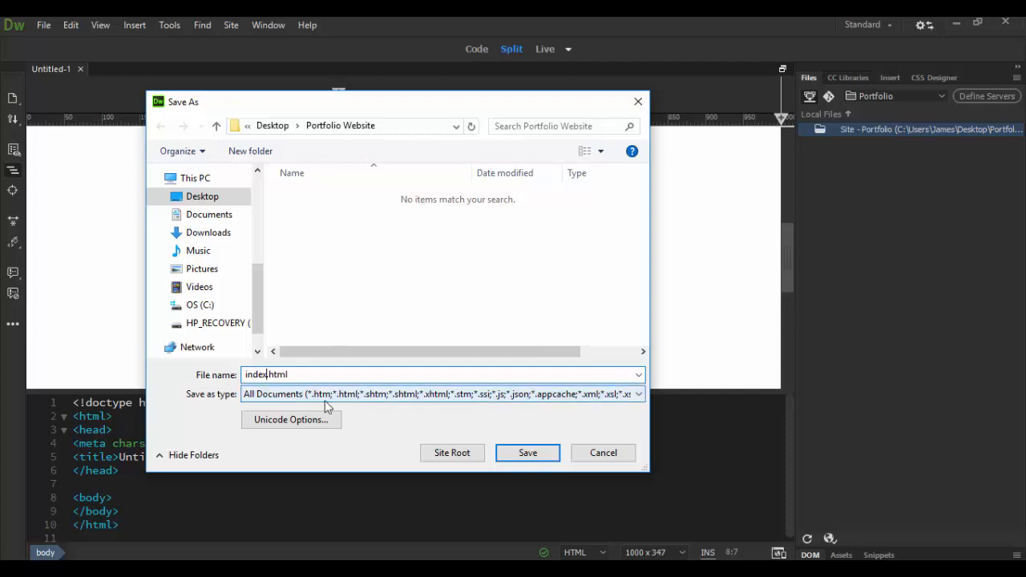
left_click(528, 454)
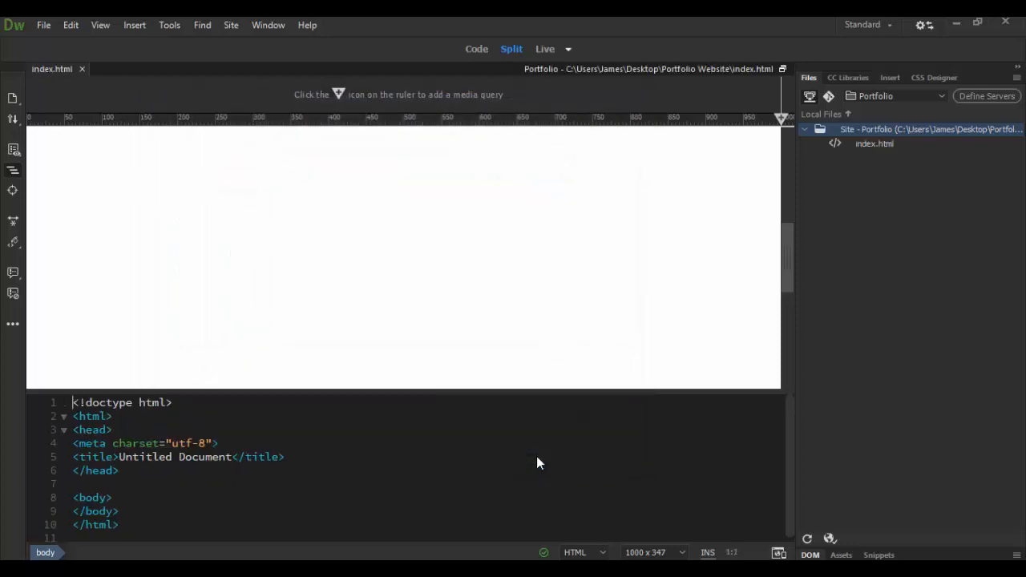